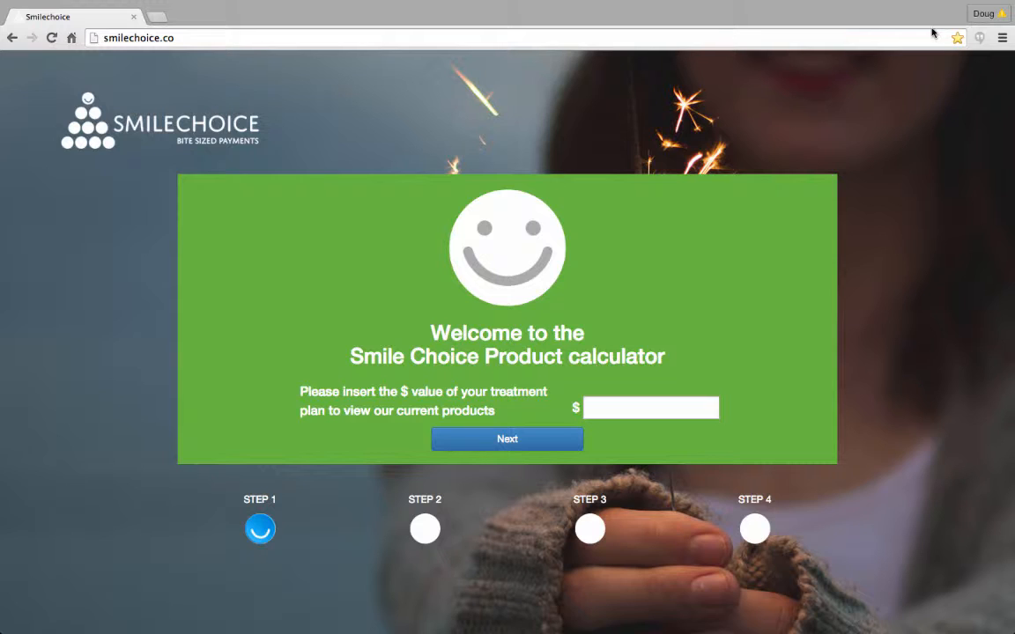
- Calculate the payment options for a treatment value of $10000 and choose the Interest Free Payment Plan
{"action": "left_click", "coordinate": [651, 408]}
{"action": "type", "text": "10000"}
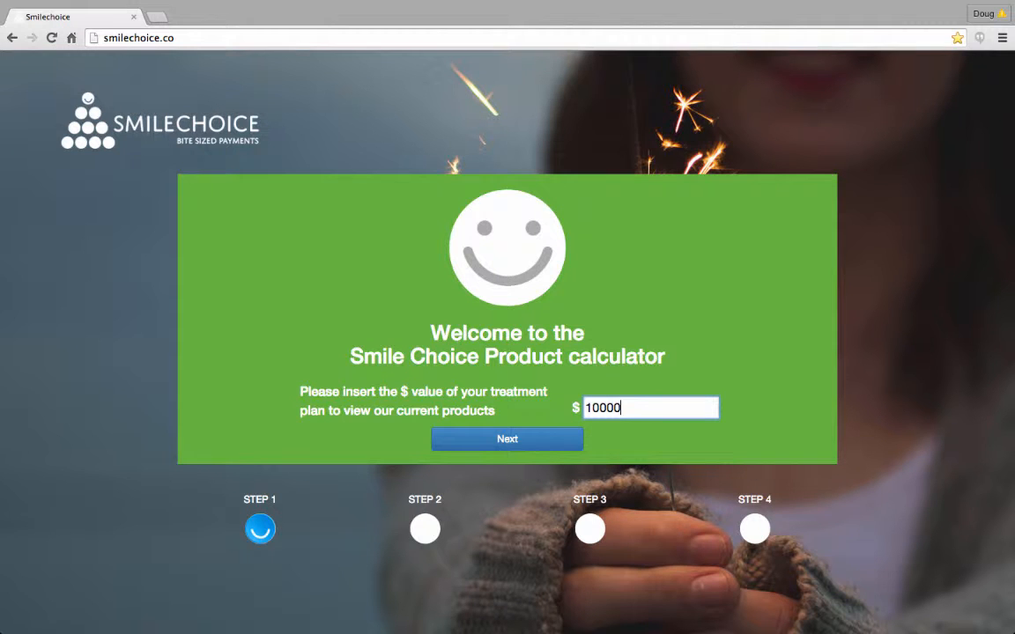
{"action": "left_click", "coordinate": [533, 438]}
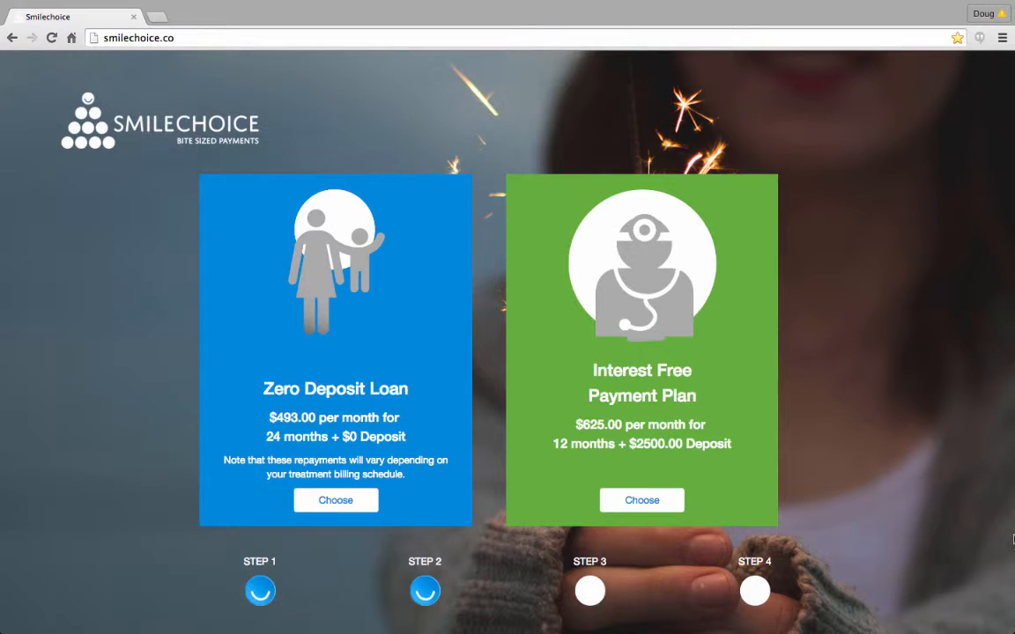
{"action": "left_click", "coordinate": [642, 500]}
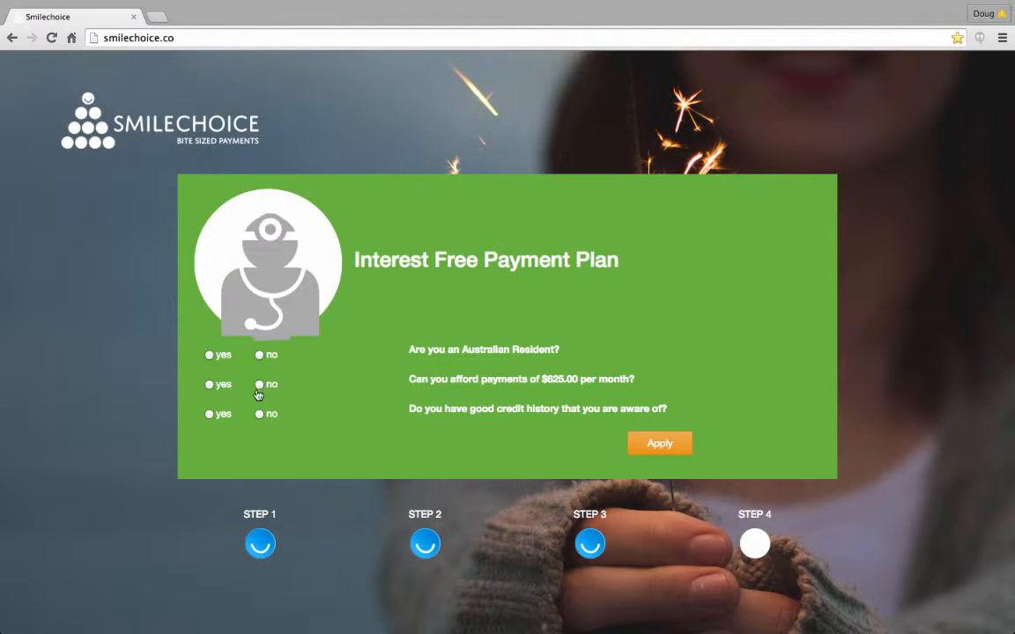
- Answer yes to all three eligibility questions, apply for the plan and open the invitation for the patient
{"action": "left_click", "coordinate": [209, 356]}
{"action": "left_click", "coordinate": [208, 386]}
{"action": "left_click", "coordinate": [209, 415]}
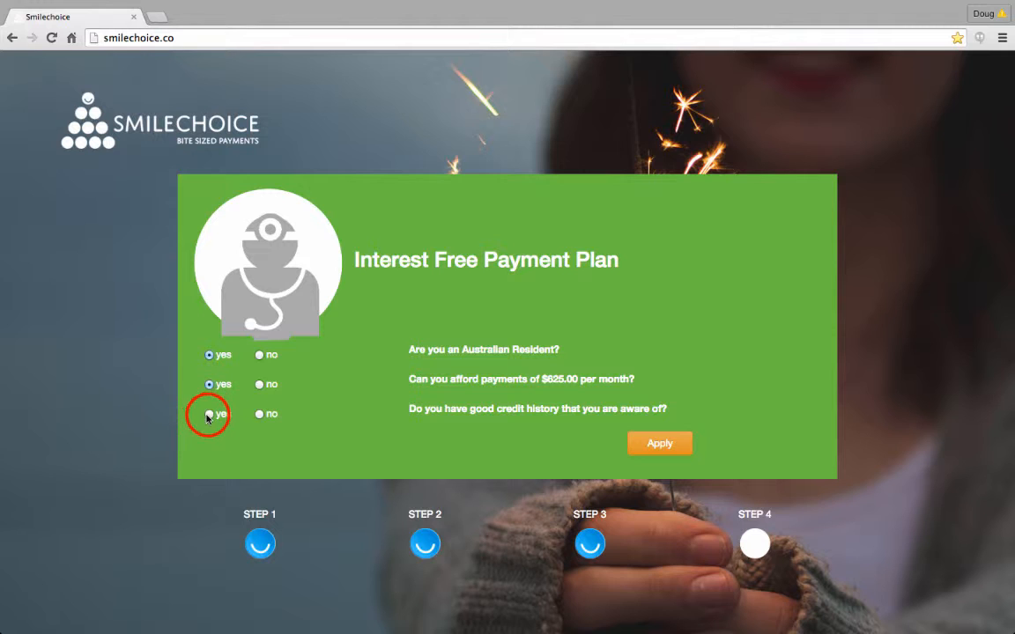
{"action": "left_click", "coordinate": [658, 445]}
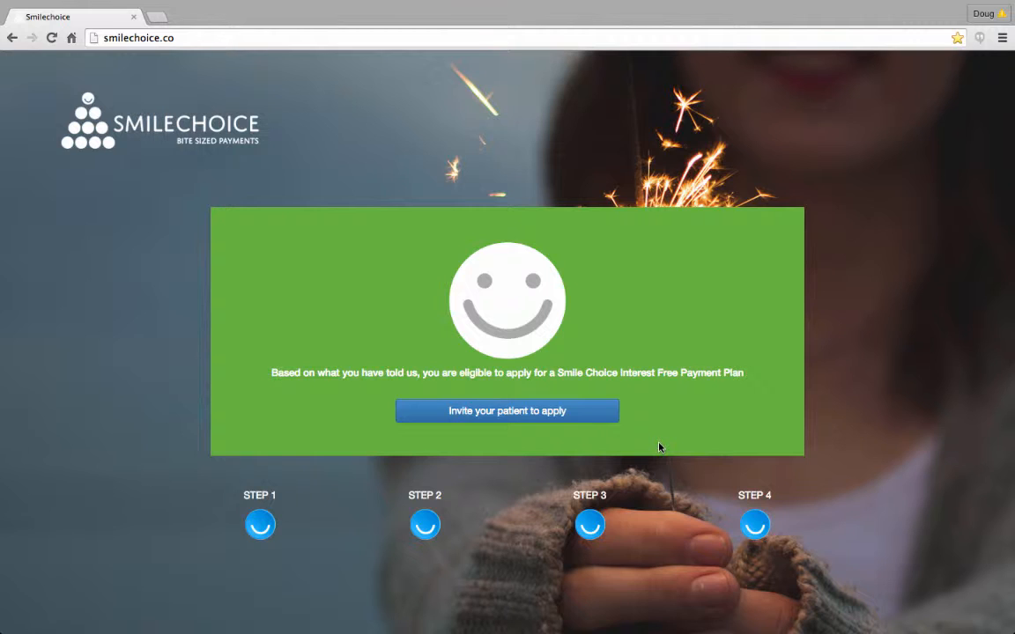
{"action": "left_click", "coordinate": [514, 415]}
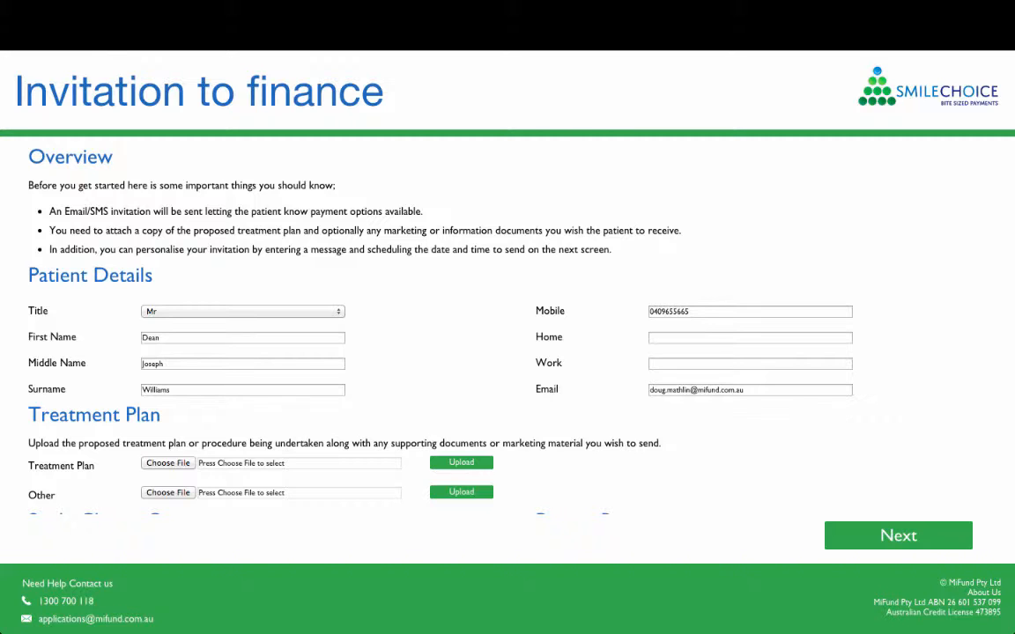
- Upload the AATreatment Plan file as the patient's treatment plan and proceed with the finance invitation
{"action": "left_click", "coordinate": [175, 464]}
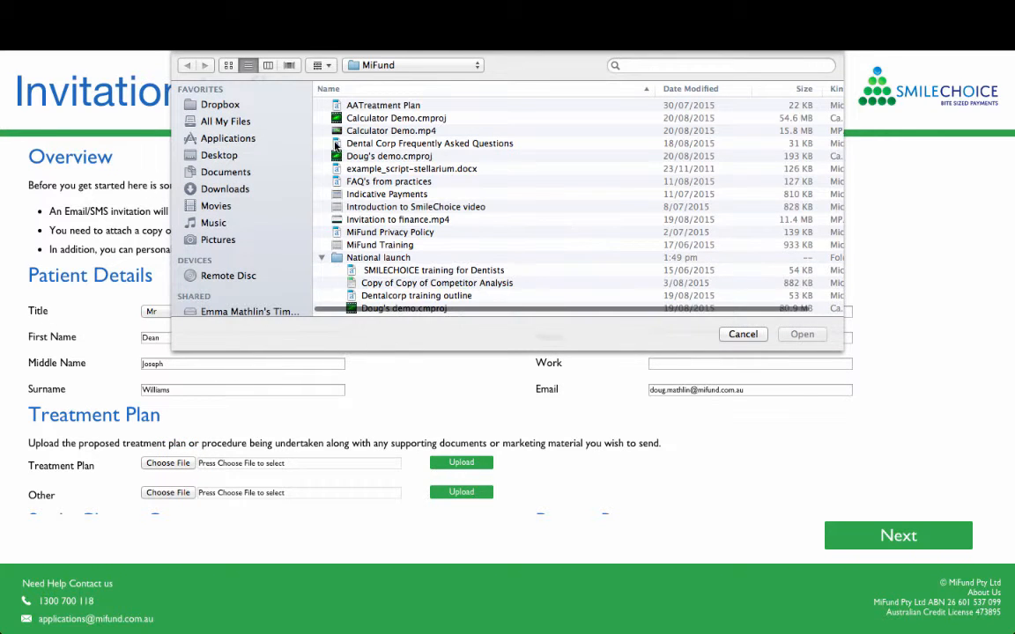
{"action": "left_click", "coordinate": [371, 104]}
{"action": "double_click", "coordinate": [371, 104]}
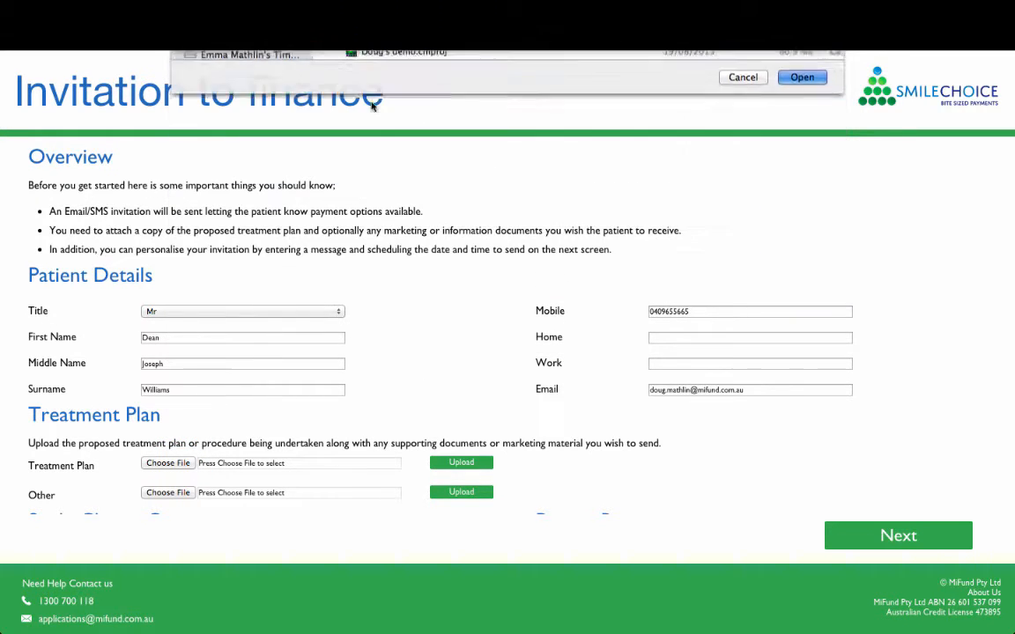
{"action": "left_click", "coordinate": [449, 464]}
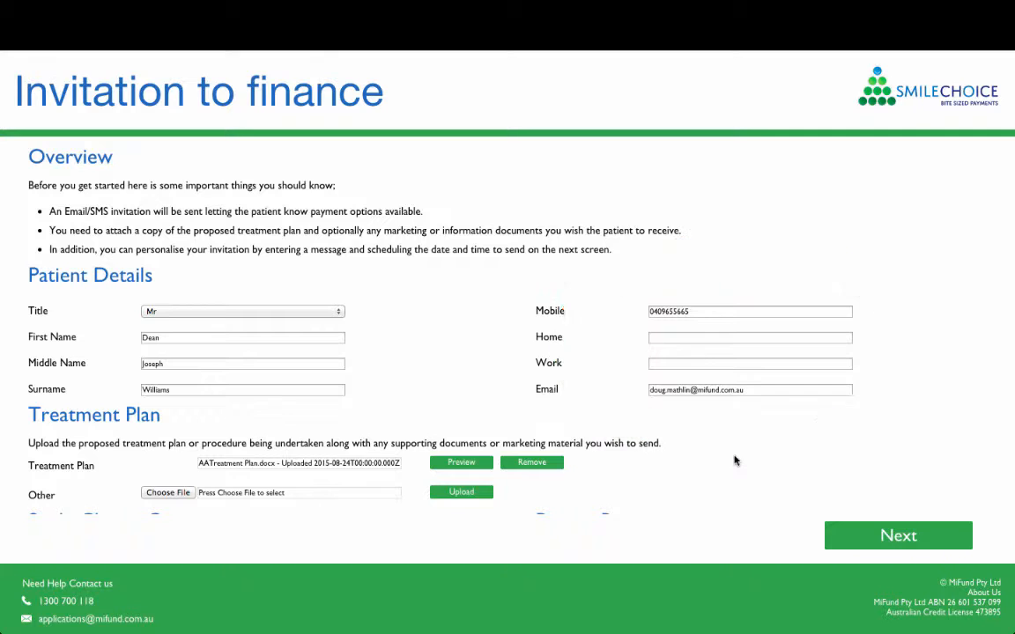
{"action": "scroll", "coordinate": [735, 461], "scroll_direction": "down", "scroll_amount": 3}
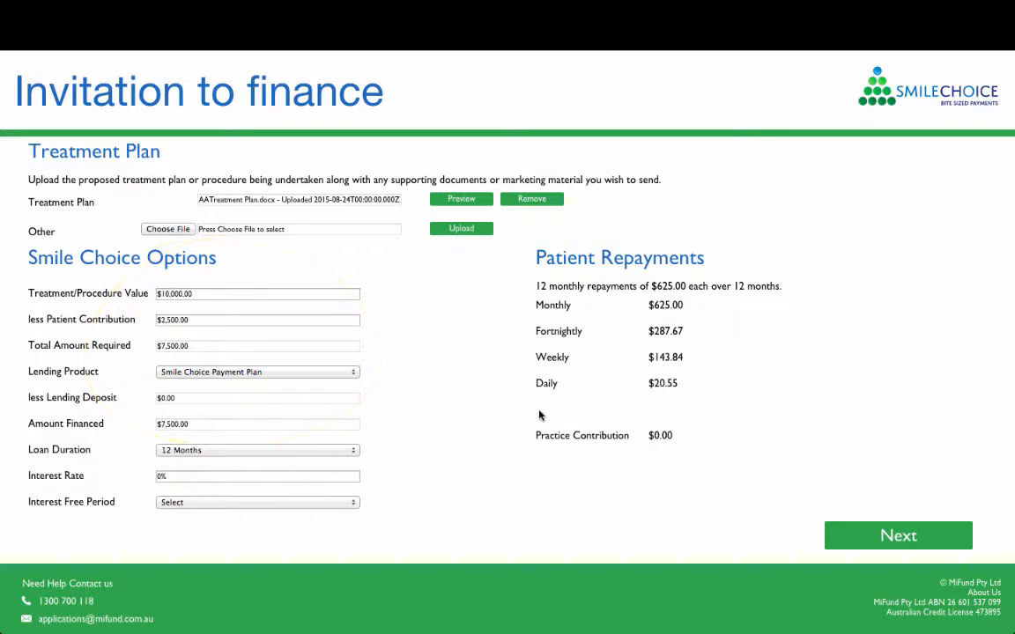
{"action": "left_click", "coordinate": [898, 536]}
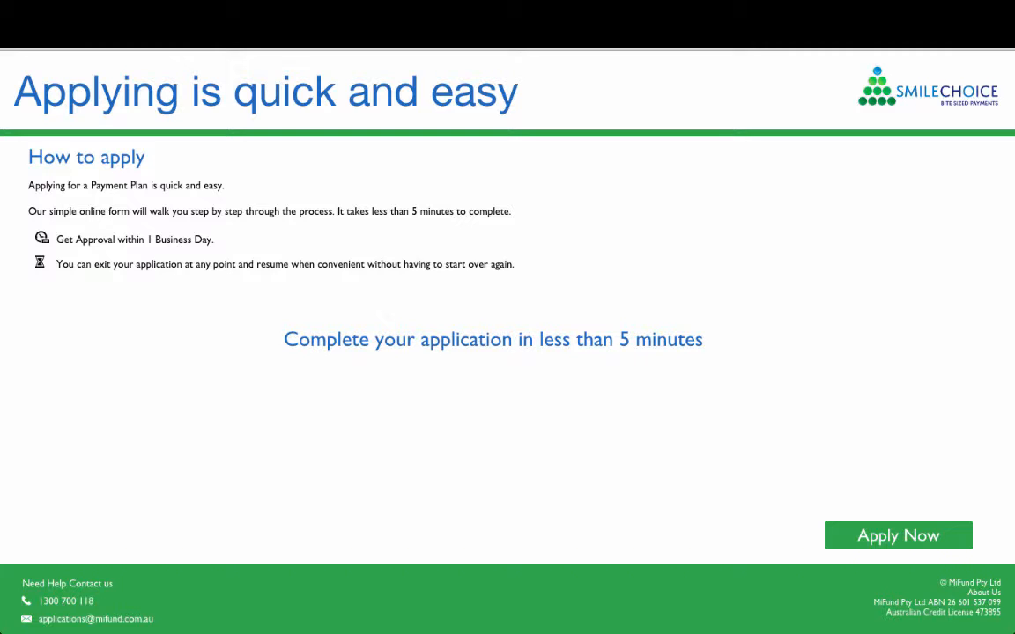
- Start the patient's application with the prefilled applicant details and submit the Payment Plan page for the credit check
{"action": "left_click", "coordinate": [891, 535]}
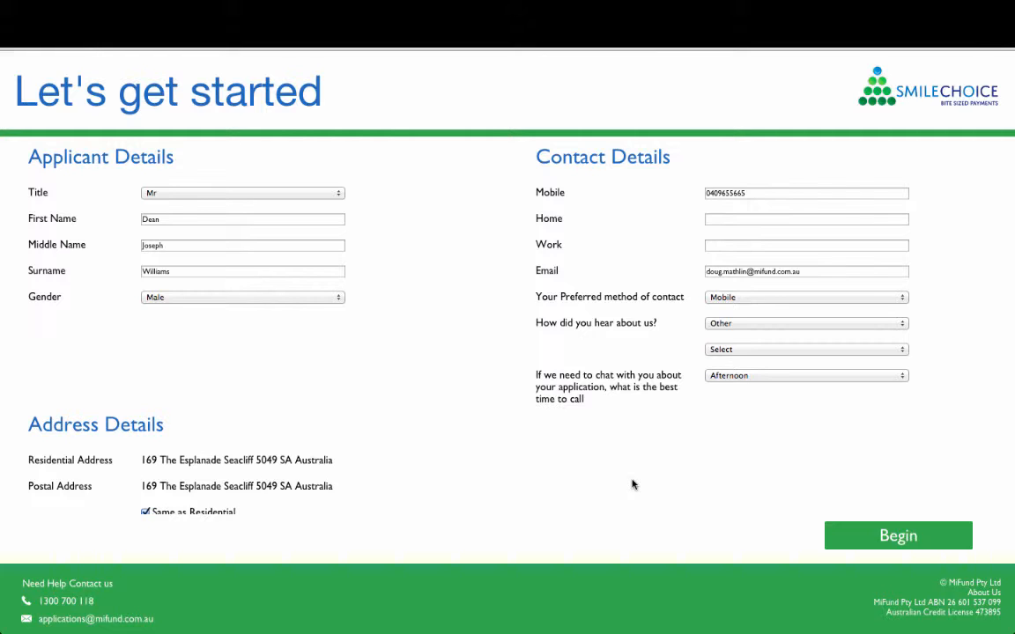
{"action": "left_click", "coordinate": [897, 535]}
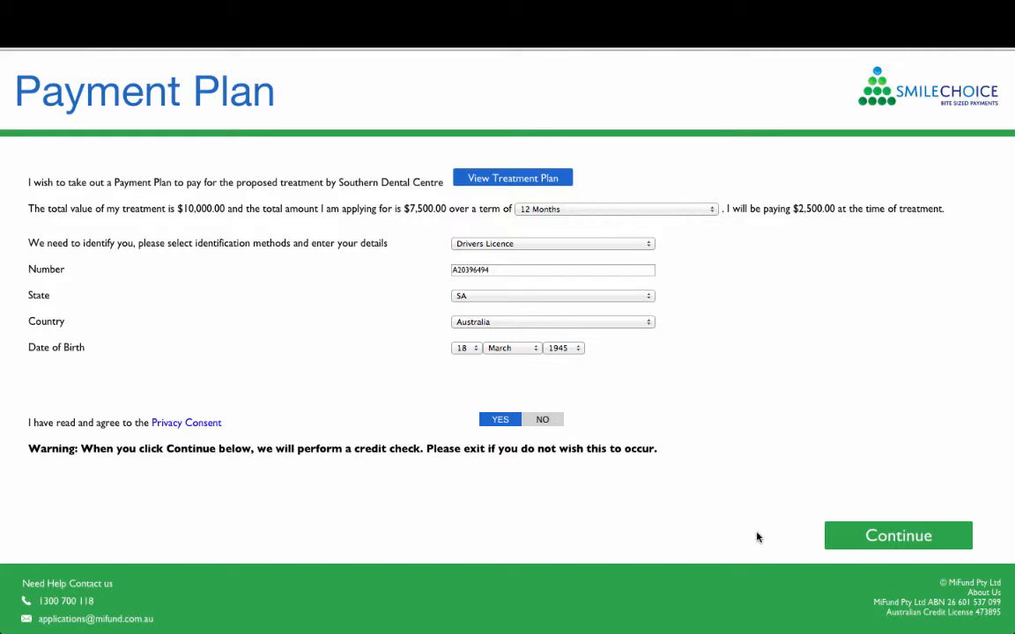
{"action": "left_click", "coordinate": [891, 536]}
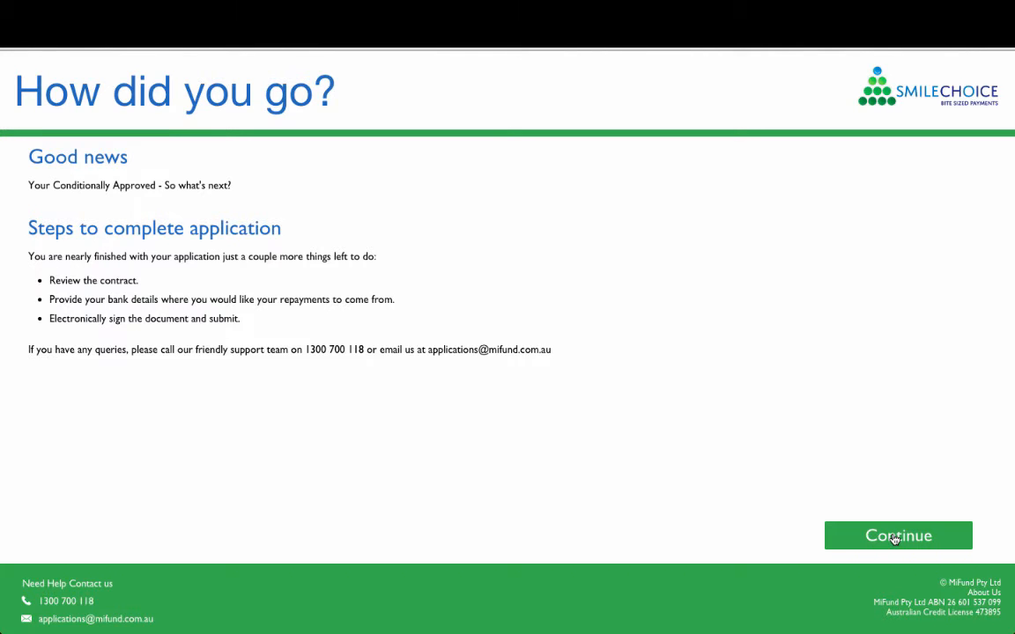
- Proceed from the approval page, accepting the prefilled banking details and the Payment Plan Agreement
{"action": "left_click", "coordinate": [895, 538]}
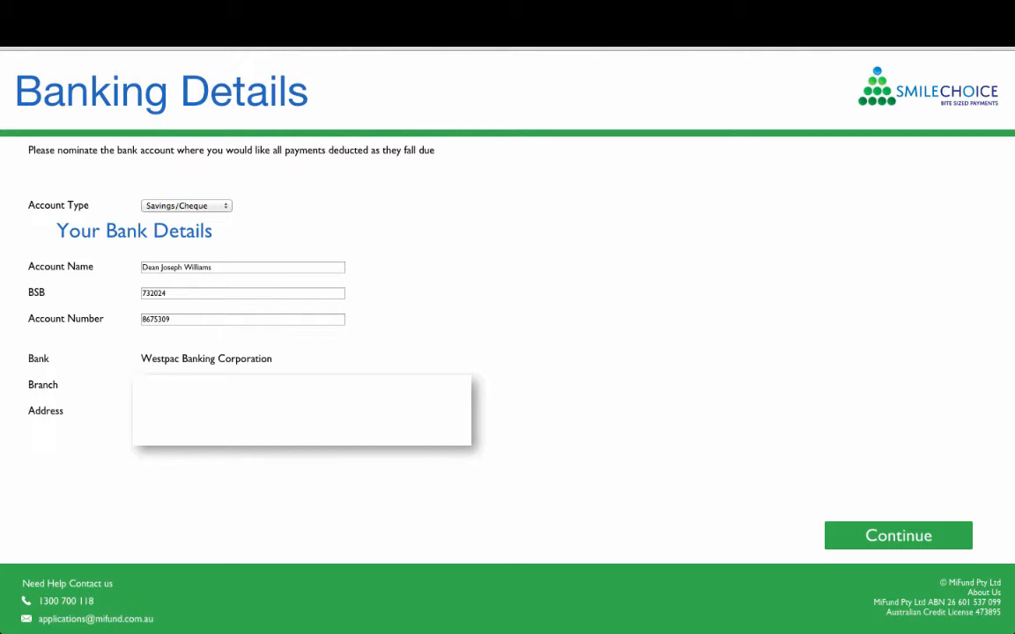
{"action": "left_click", "coordinate": [939, 536]}
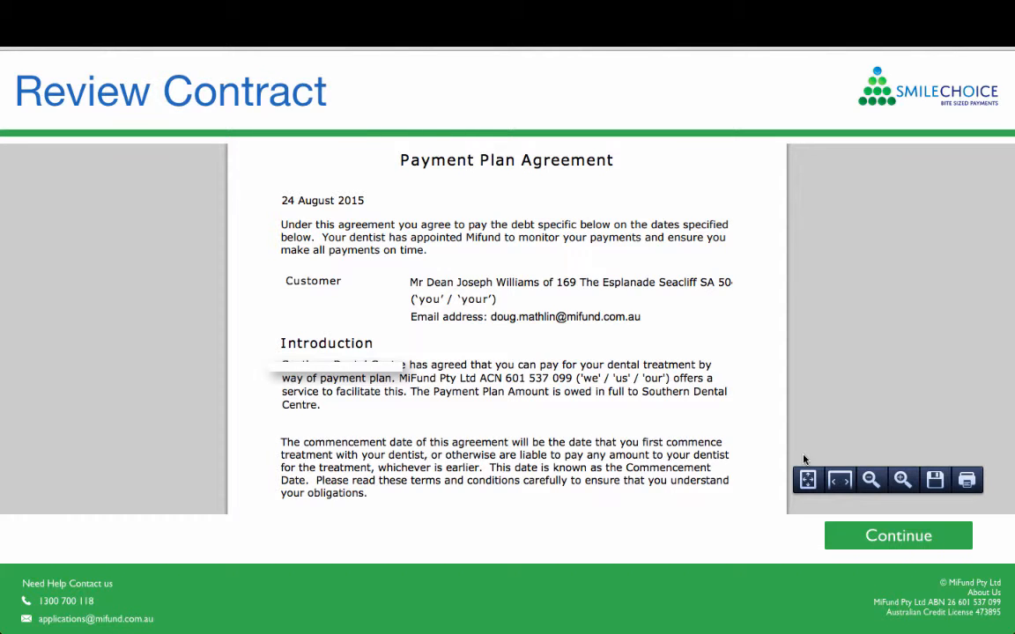
{"action": "left_click", "coordinate": [897, 537]}
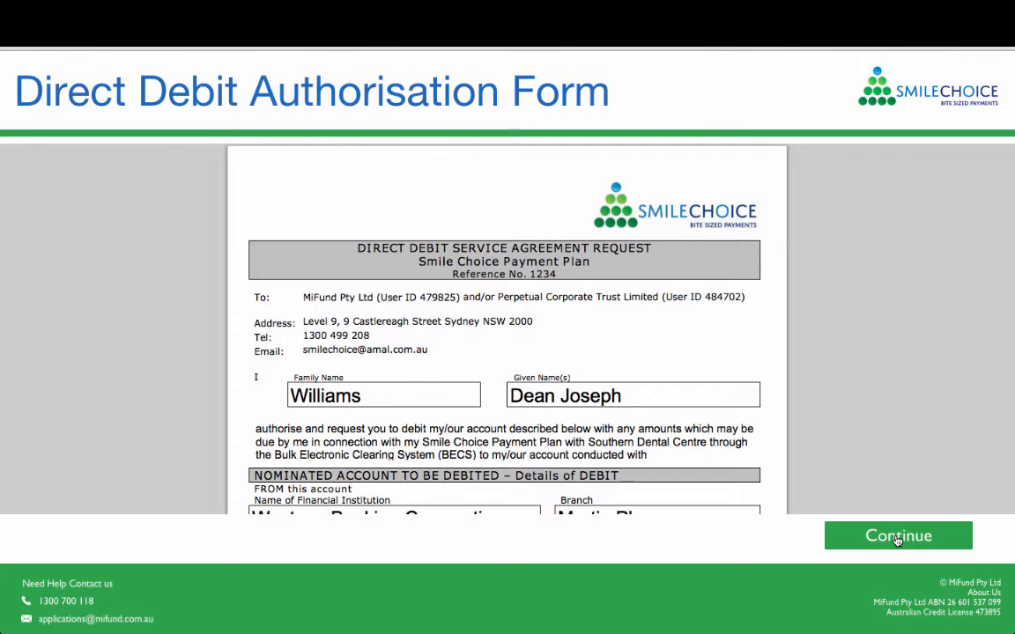
- Review the Direct Debit Authorisation Form and continue to the contract acceptance
{"action": "scroll", "coordinate": [876, 476], "scroll_direction": "down", "scroll_amount": 5}
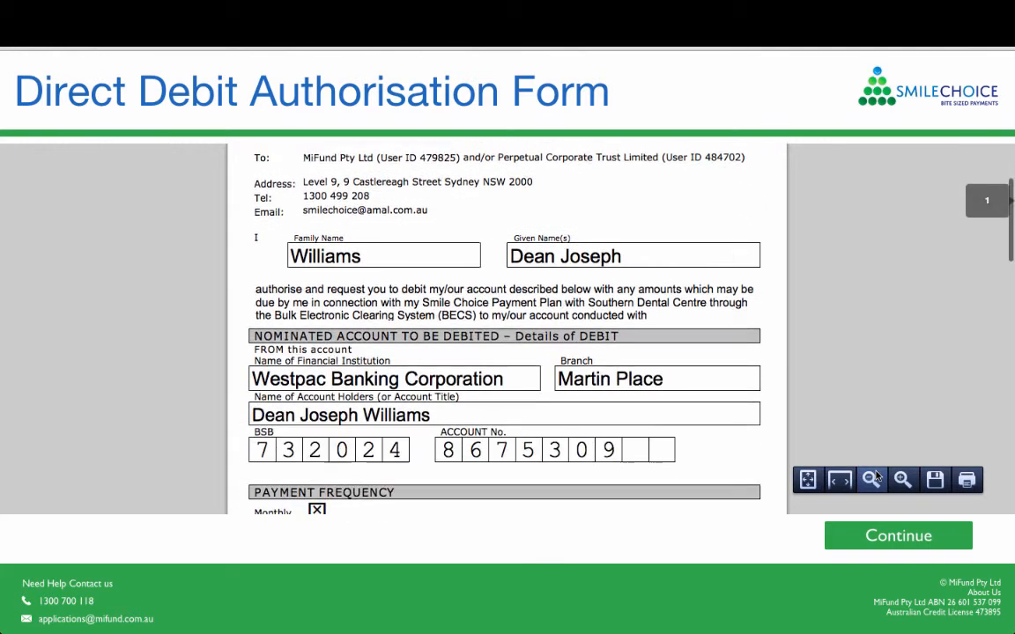
{"action": "scroll", "coordinate": [877, 476], "scroll_direction": "down", "scroll_amount": 5}
{"action": "left_click", "coordinate": [894, 535]}
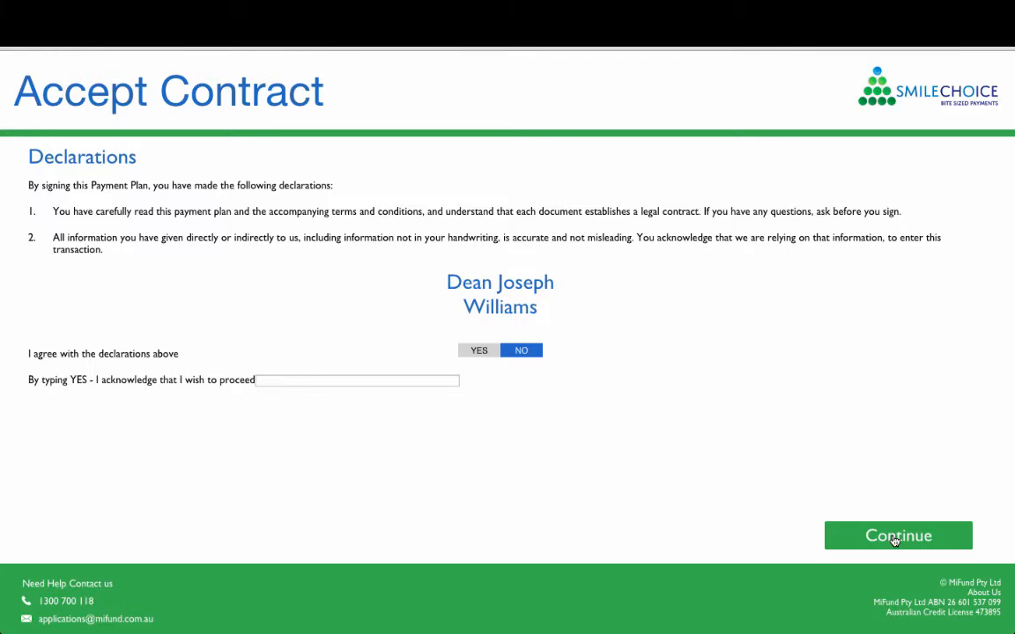
- Agree with the contract declarations, enter "yes" as the acknowledgement to proceed and continue
{"action": "left_click", "coordinate": [475, 350]}
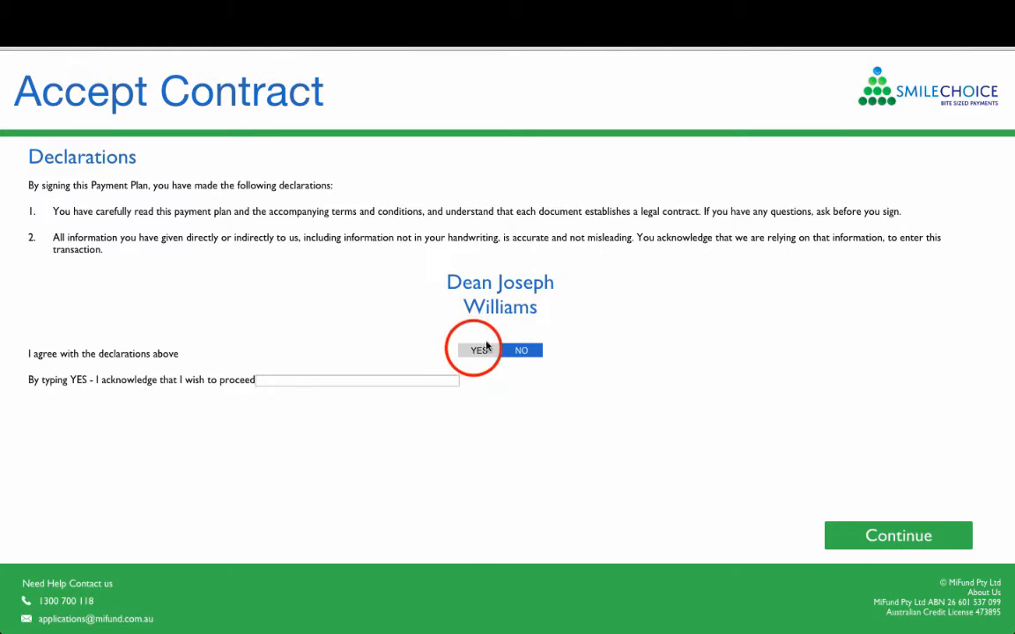
{"action": "left_click", "coordinate": [318, 377]}
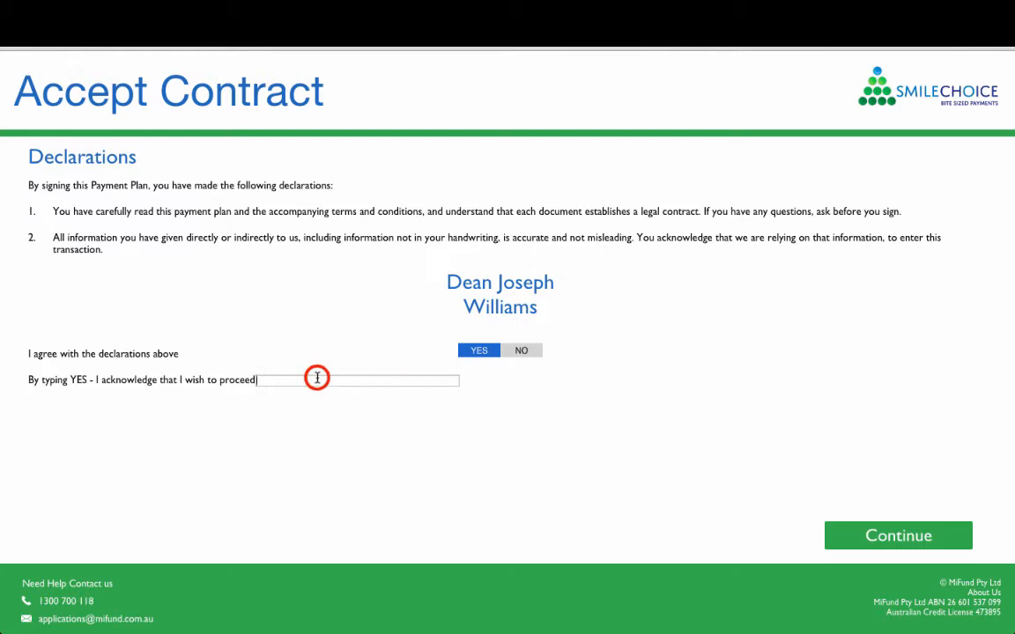
{"action": "type", "text": "yes"}
{"action": "left_click", "coordinate": [841, 536]}
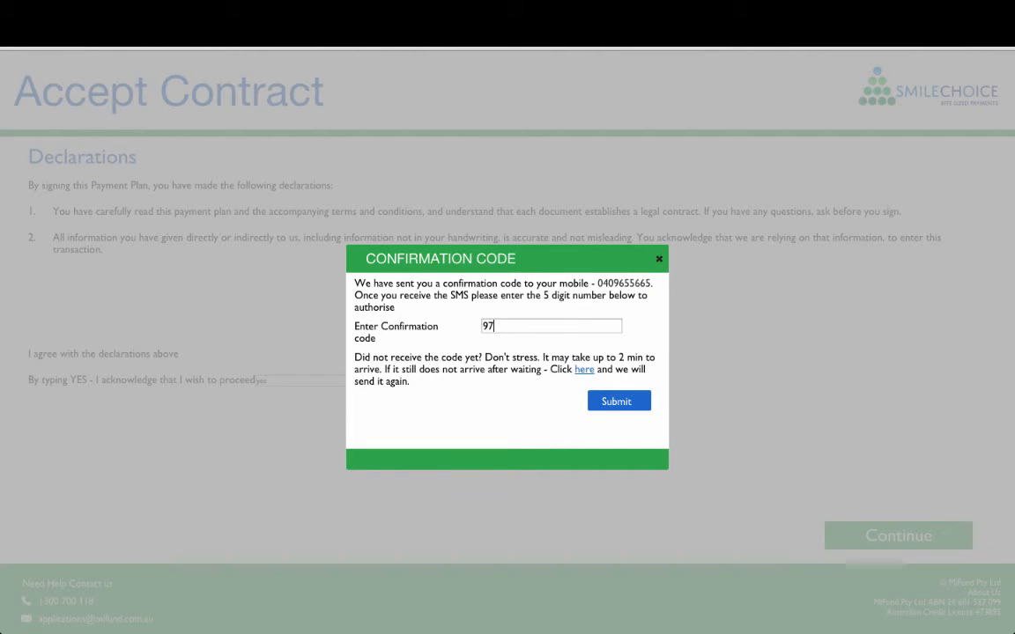
- Enter the SMS confirmation code and submit it to authorise the payment plan contract
{"action": "left_click", "coordinate": [616, 401]}
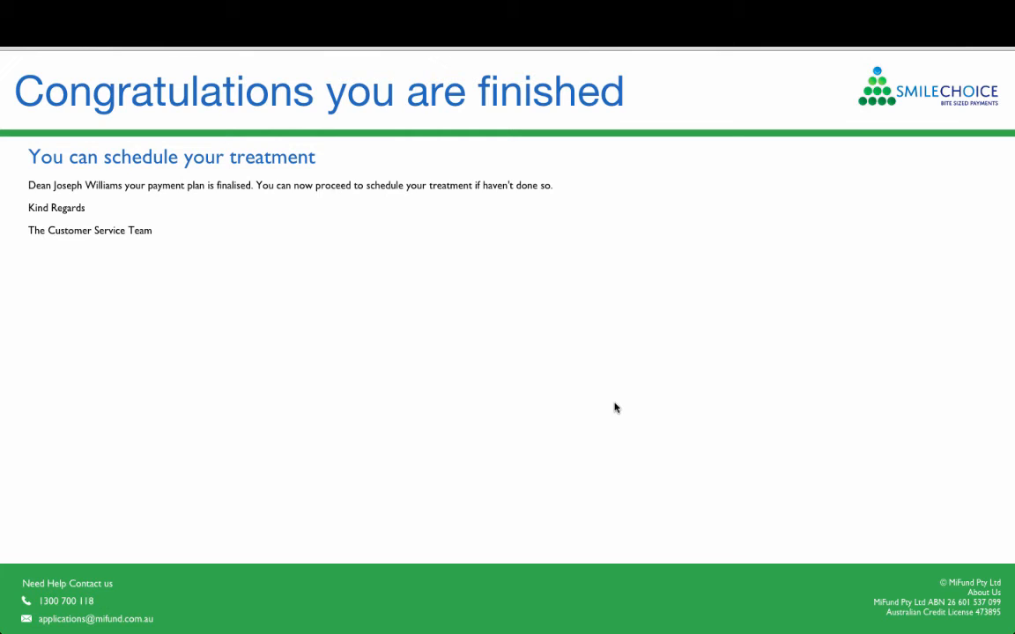